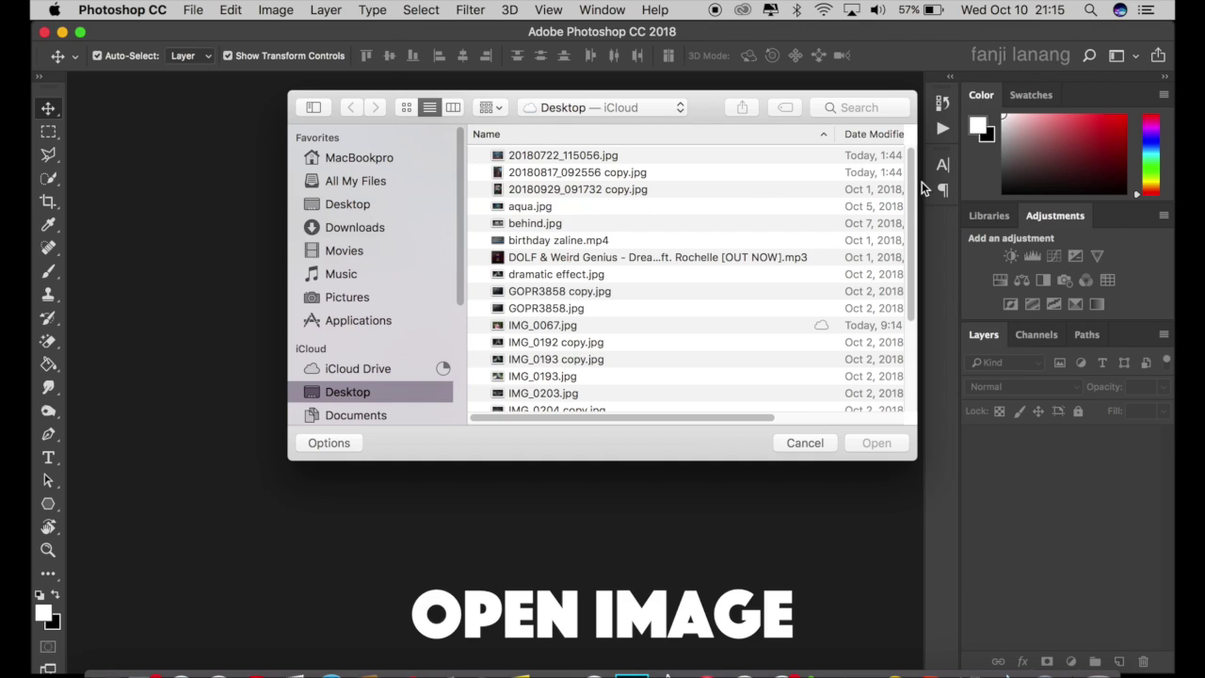
Open IMG_0067.jpg from the Desktop and duplicate its Background layer
left_click_drag(914, 188, 911, 272)
left_click(646, 186)
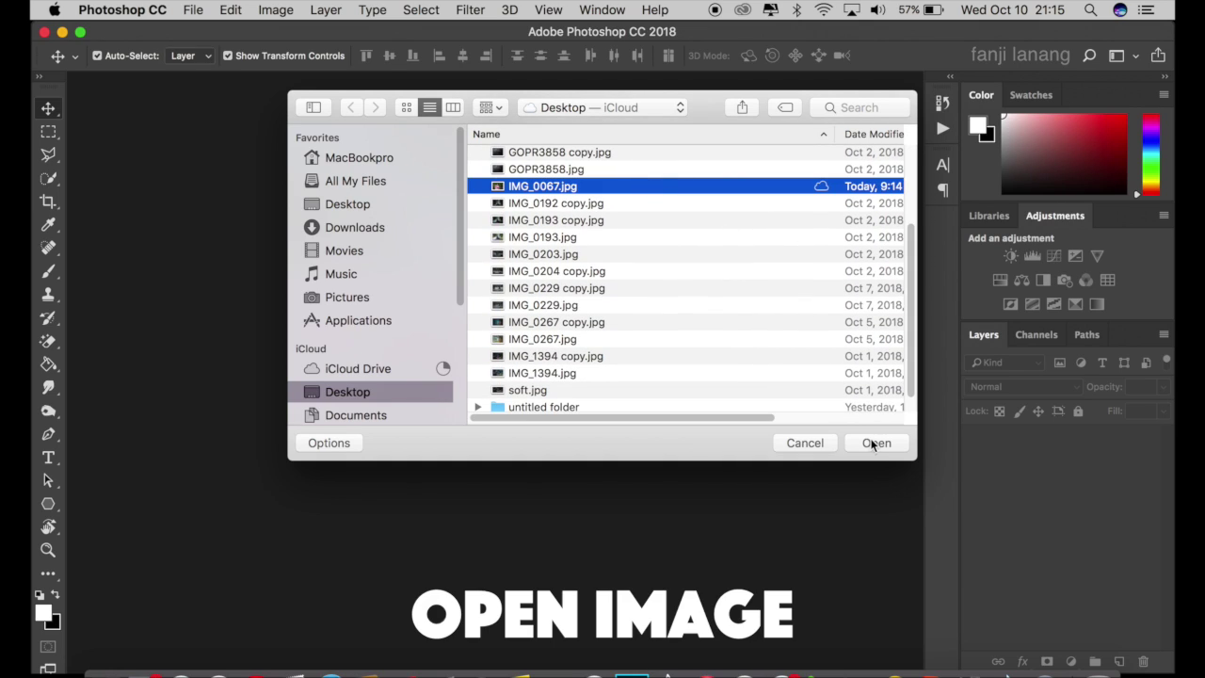
left_click(883, 443)
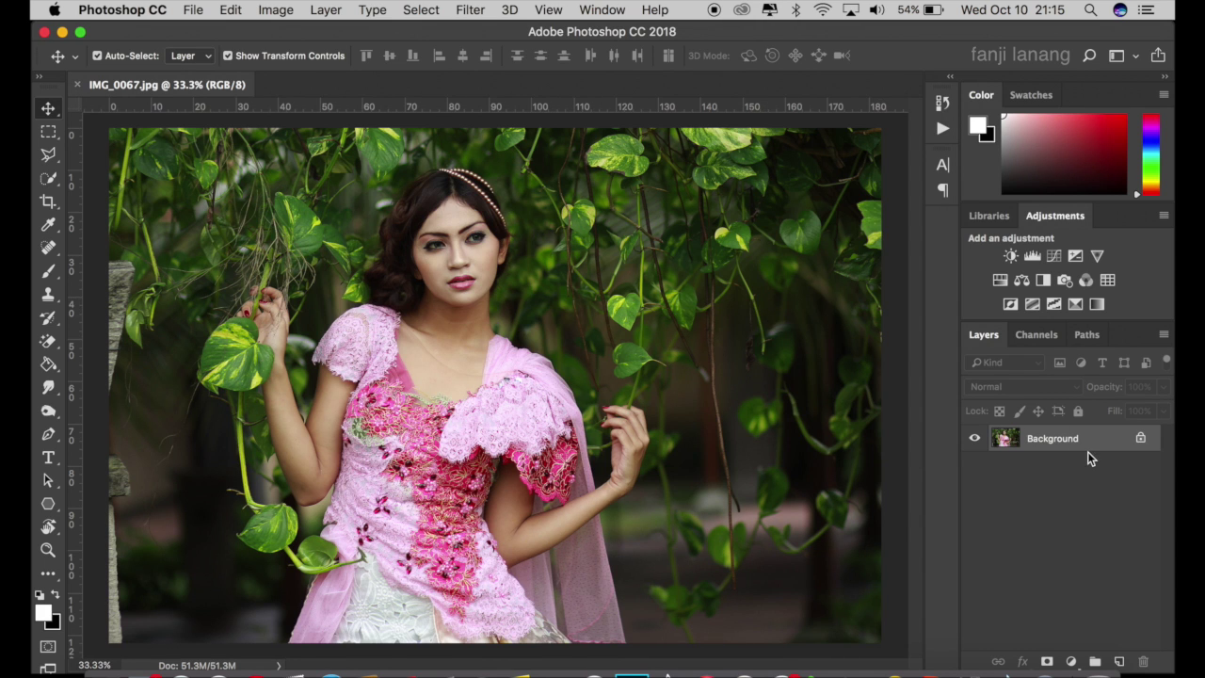
left_click_drag(1090, 457, 1119, 661)
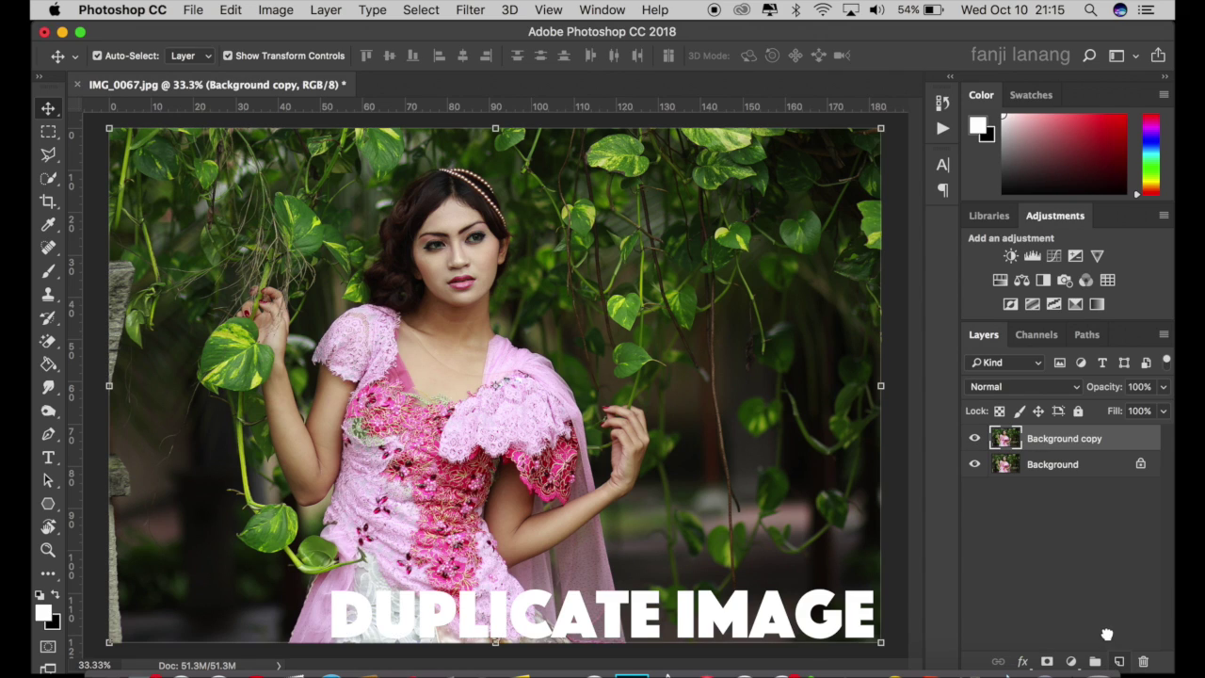
Start the Camera Raw Filter on the layer copy and set Contrast to +40, Highlights to -70 and Whites to -60
left_click(463, 10)
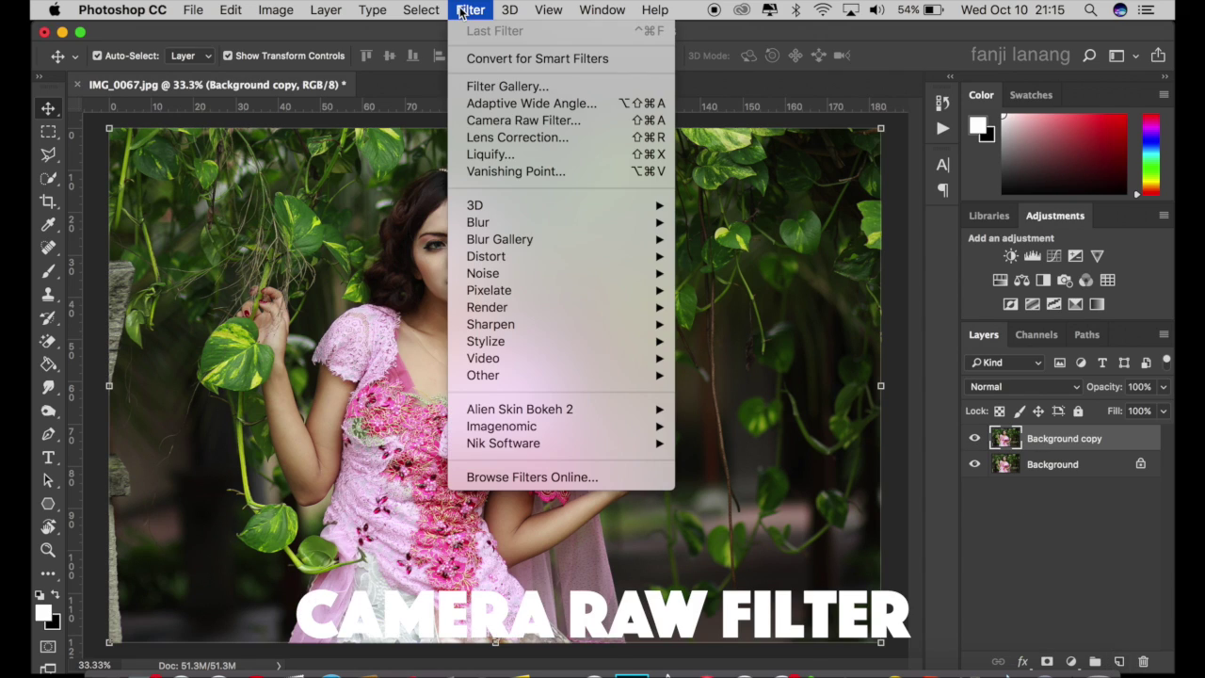
left_click(542, 128)
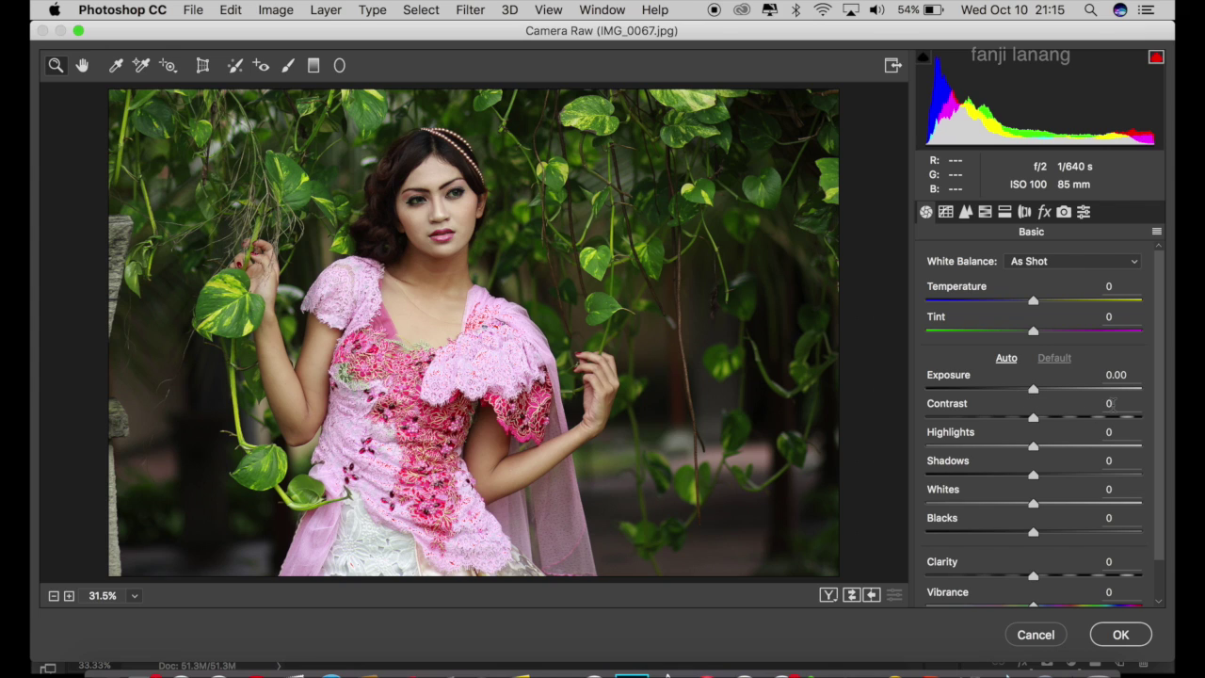
left_click_drag(1079, 417, 958, 488)
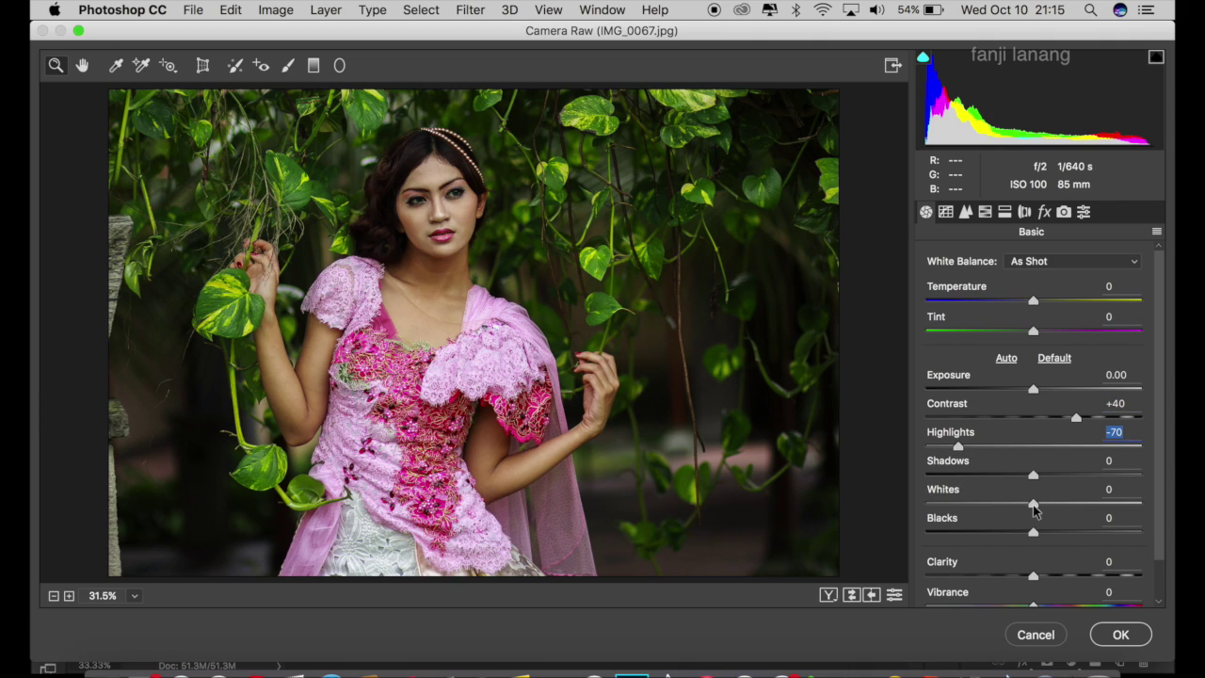
left_click_drag(1034, 508, 972, 544)
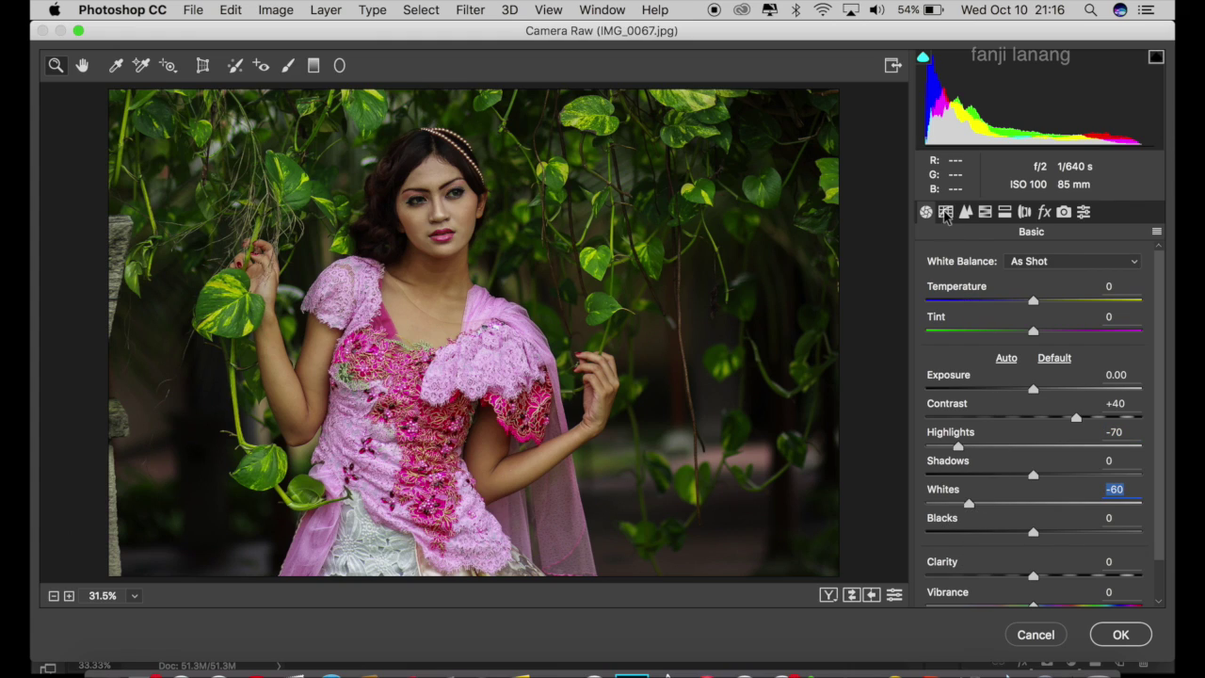
Set the HSL hue of the Greens to -100 and of the Aquas to -60
left_click(946, 213)
left_click(967, 213)
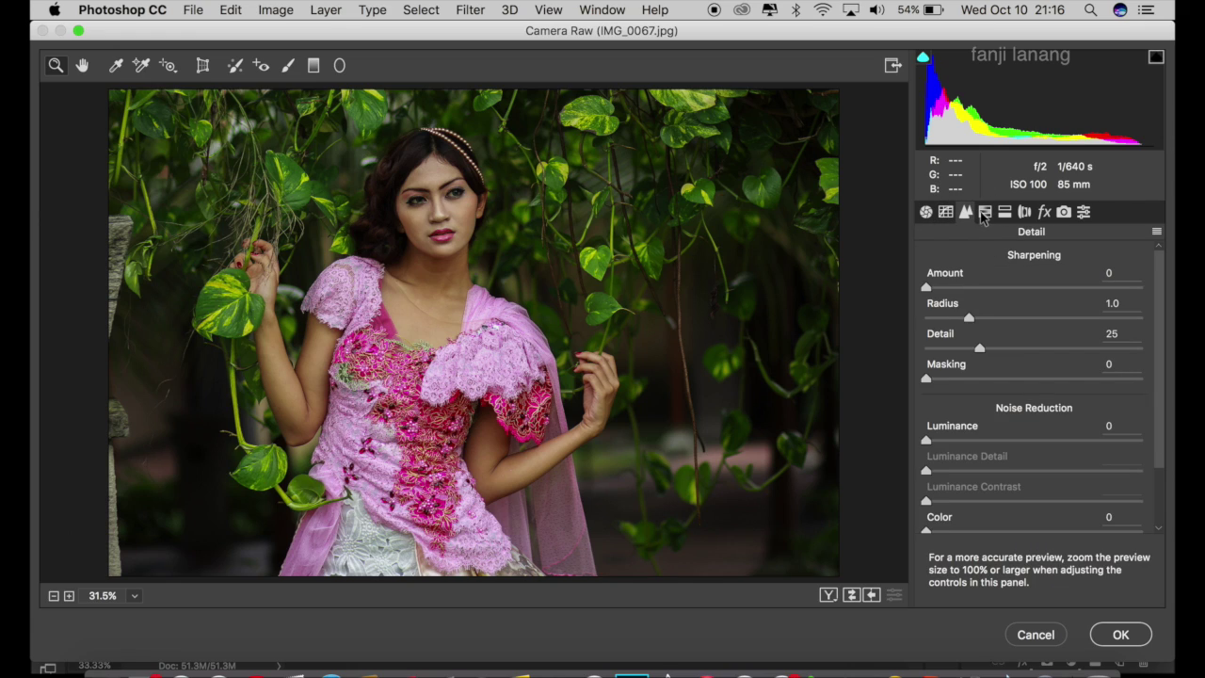
left_click(983, 213)
left_click(938, 287)
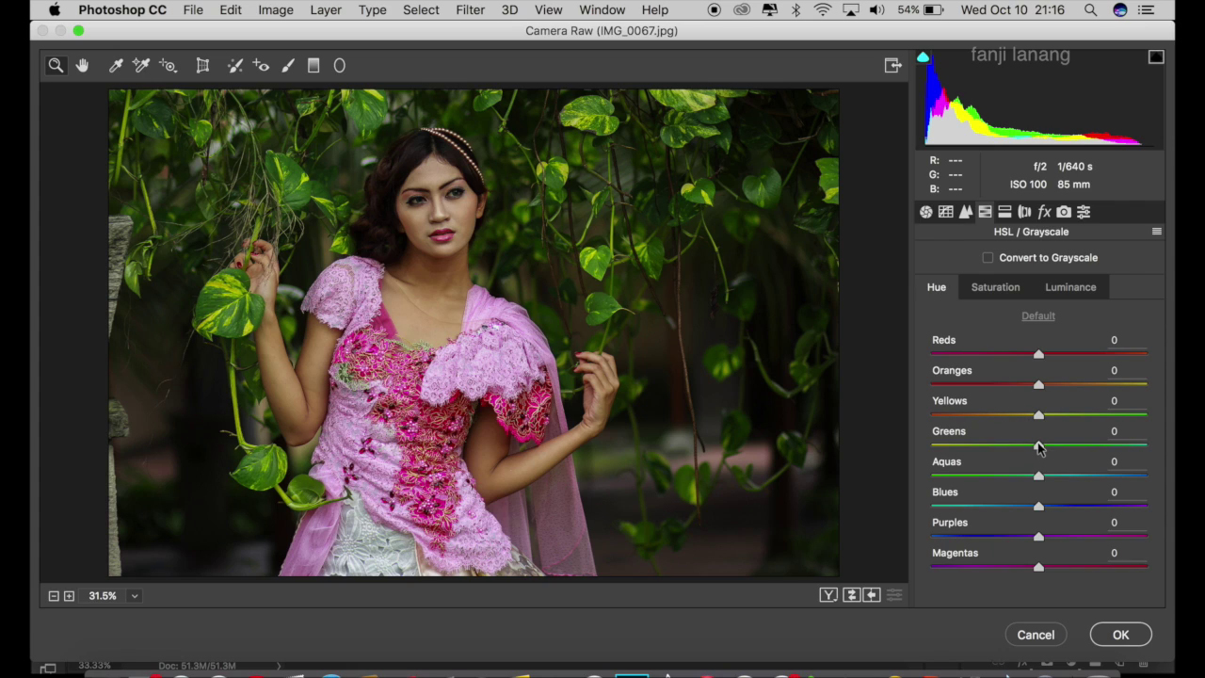
left_click_drag(1038, 446, 907, 450)
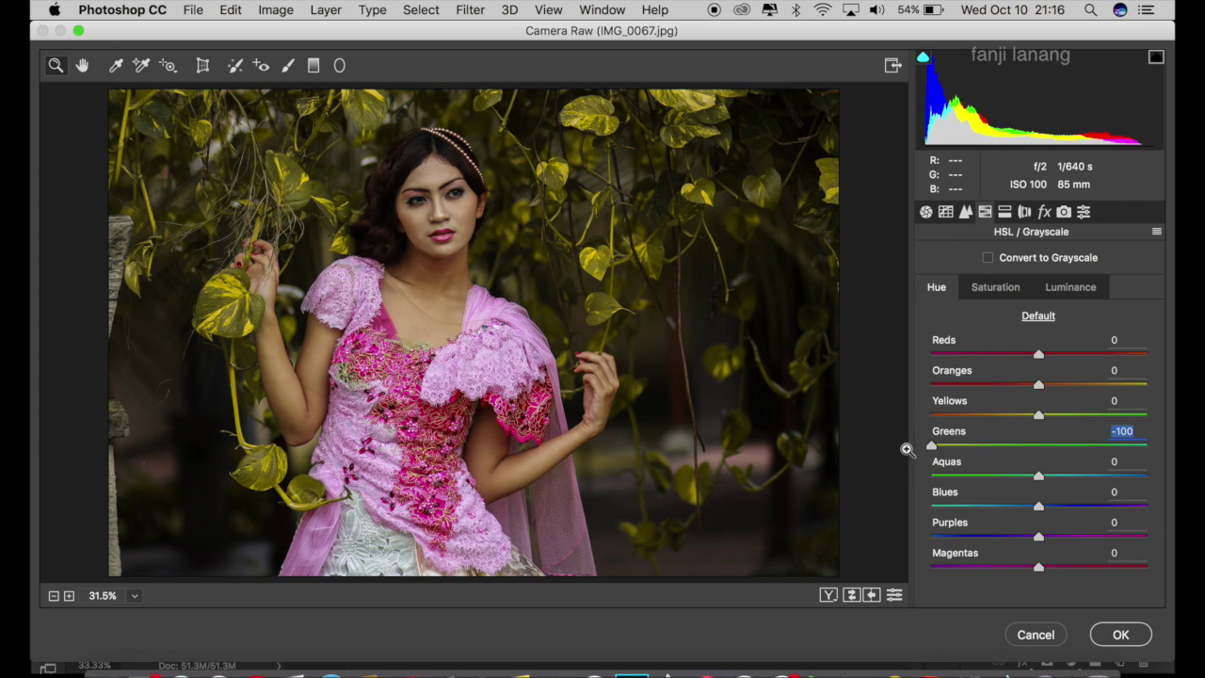
left_click_drag(1038, 478, 975, 505)
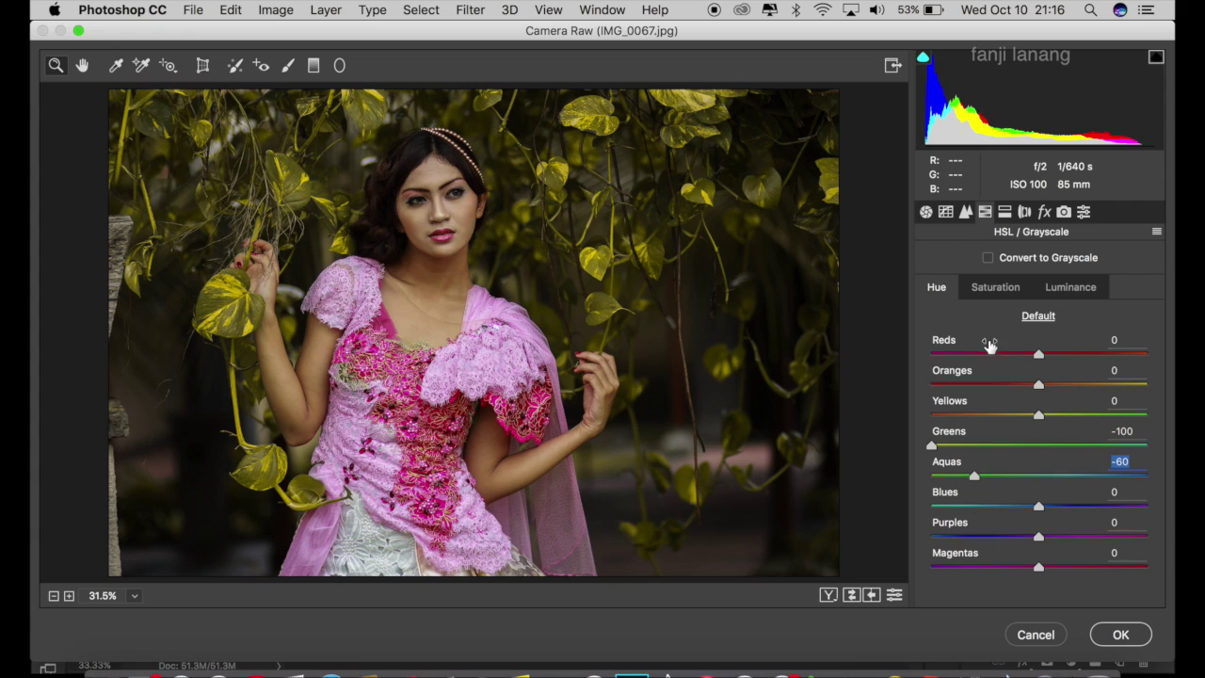
Set HSL saturation to +10 for Oranges, -50 for Yellows, -40 for Greens and +35 for Aquas, and Greens luminance to -38
left_click(986, 289)
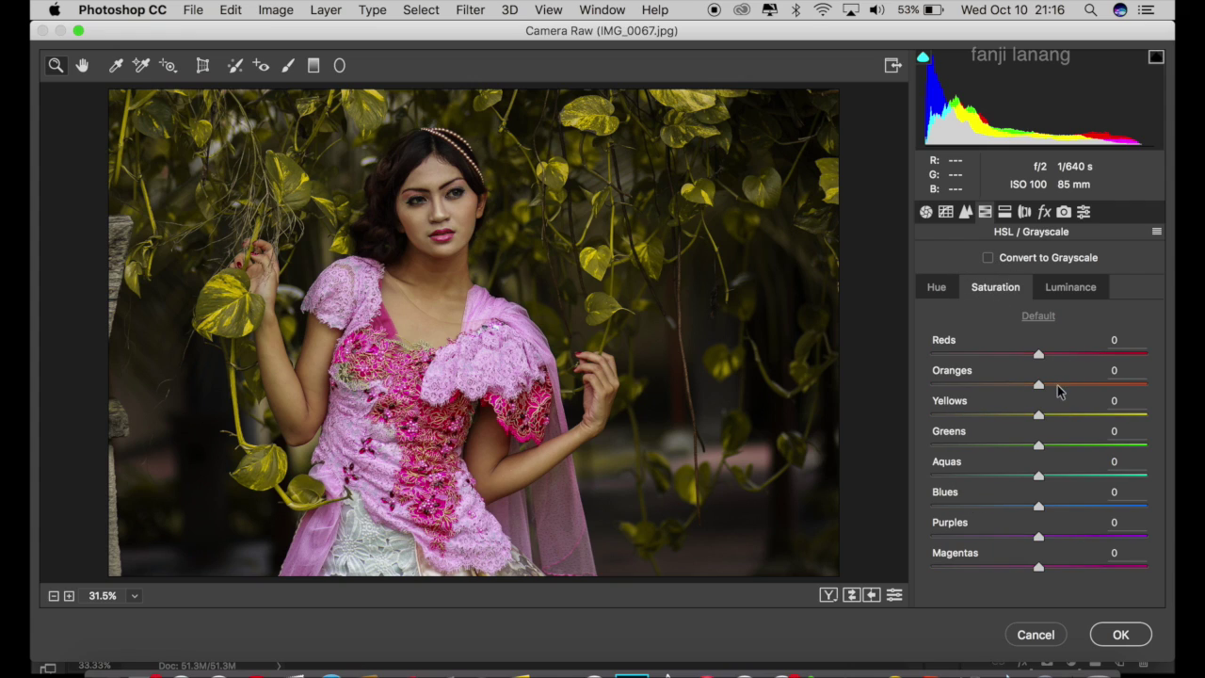
left_click_drag(1057, 387, 998, 478)
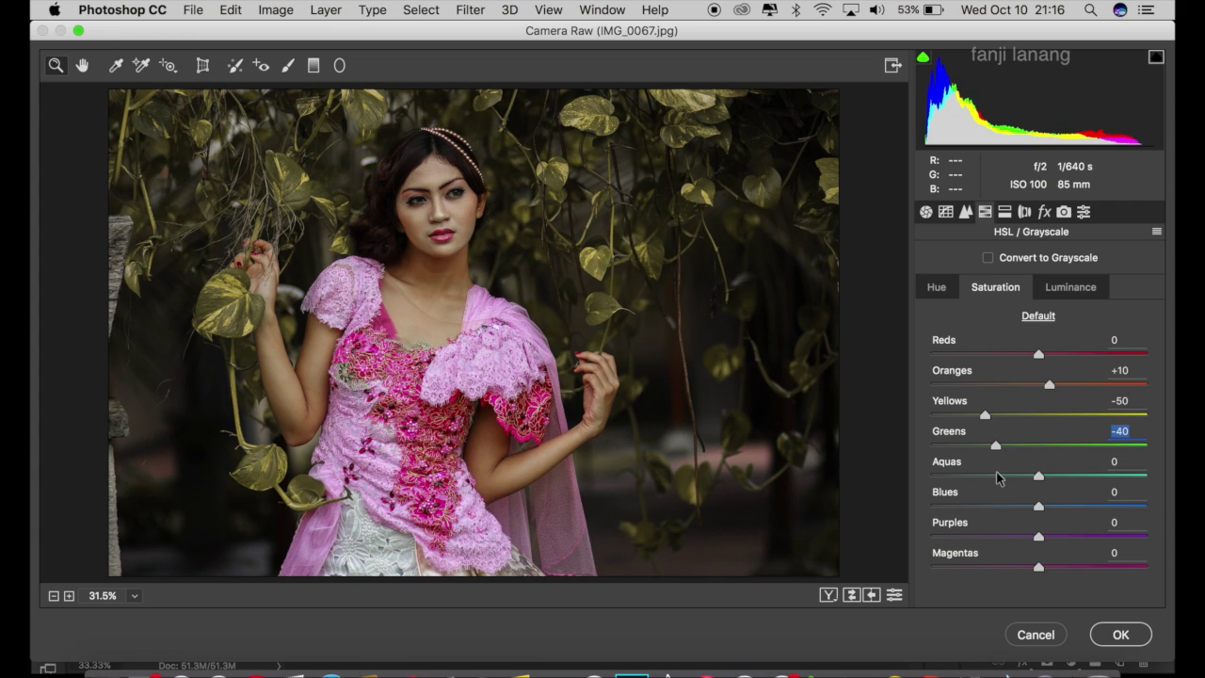
left_click(1076, 478)
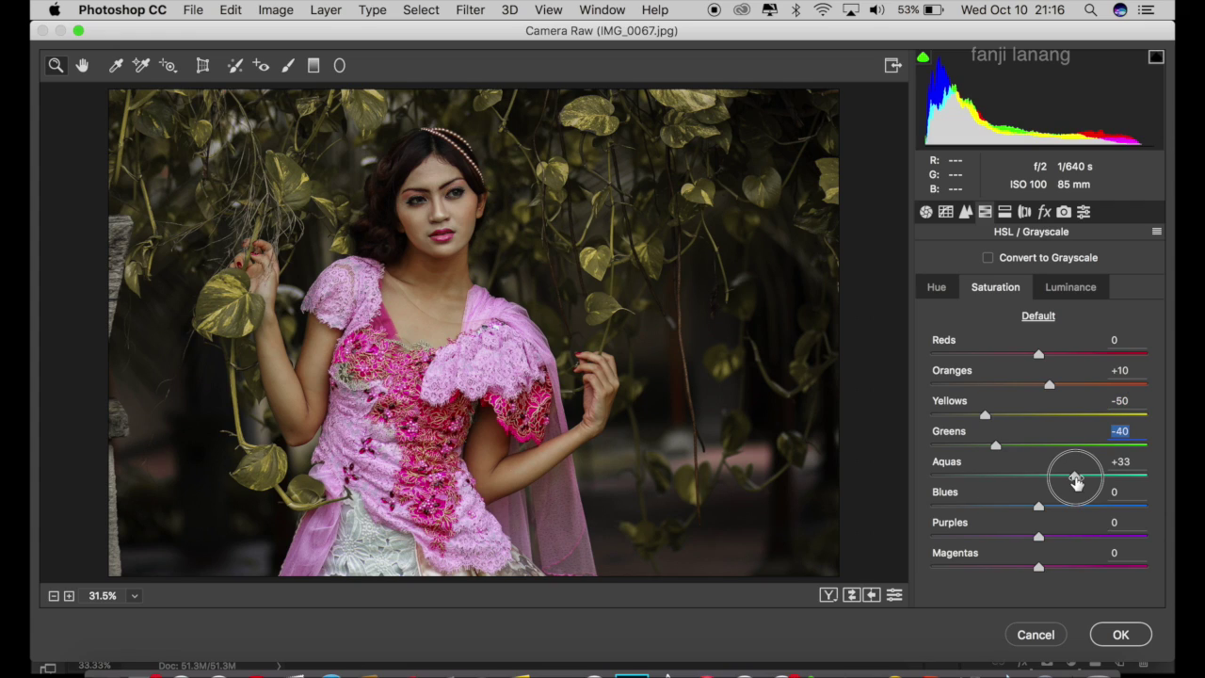
left_click_drag(1077, 480, 1077, 486)
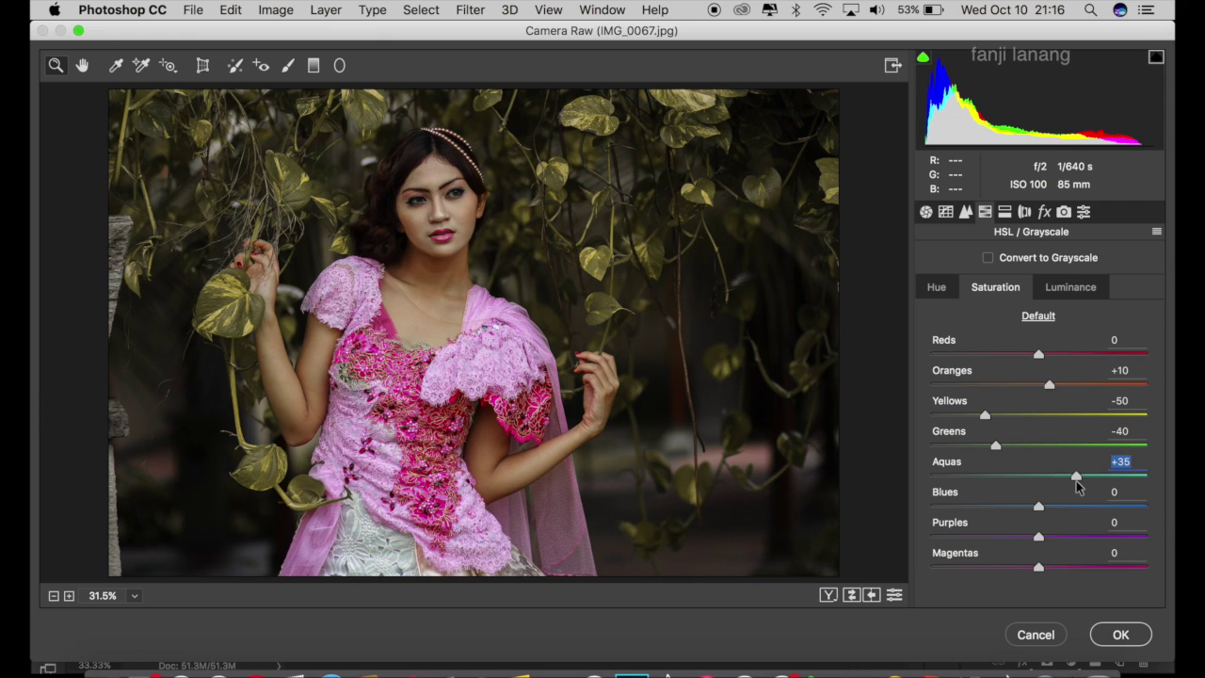
left_click(1071, 288)
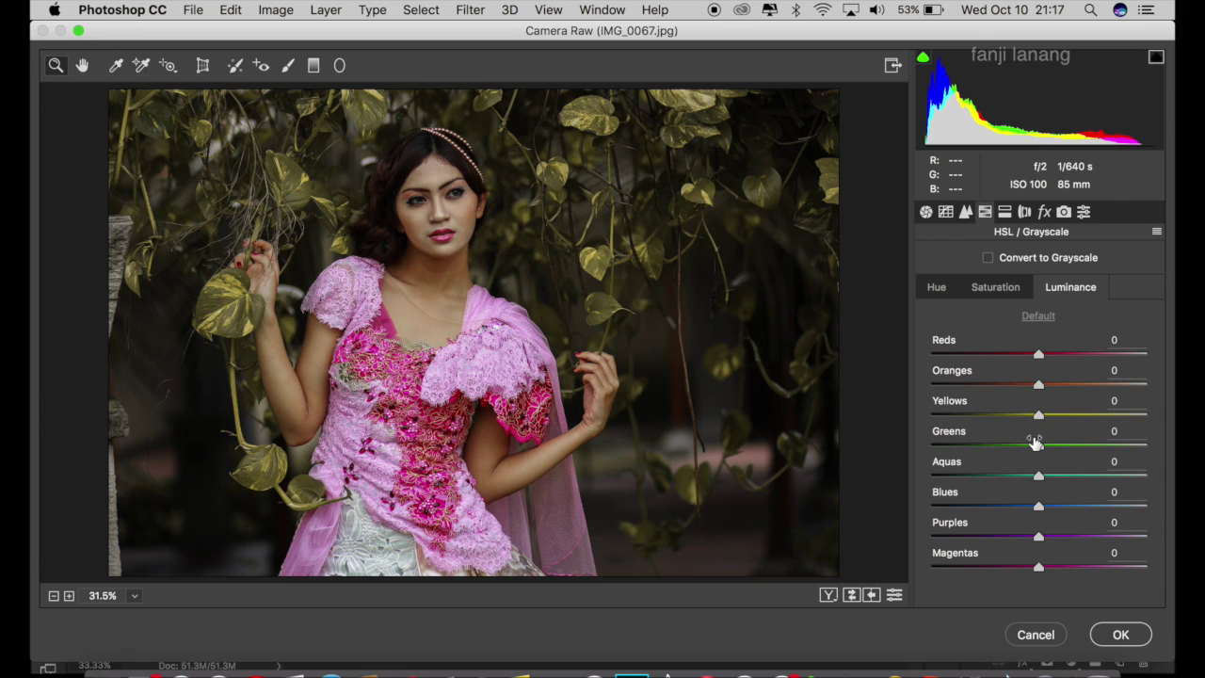
left_click_drag(1025, 448, 999, 472)
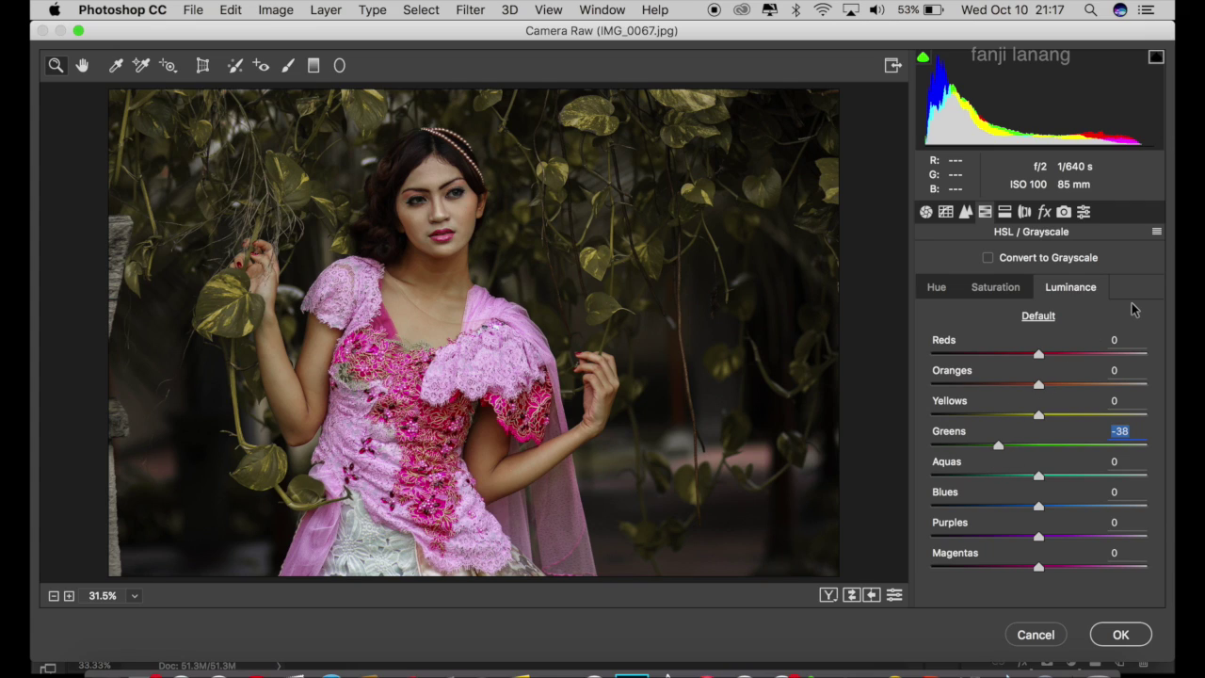
Split-tone the highlights with a hue of 221 and a saturation of 25
left_click(1005, 211)
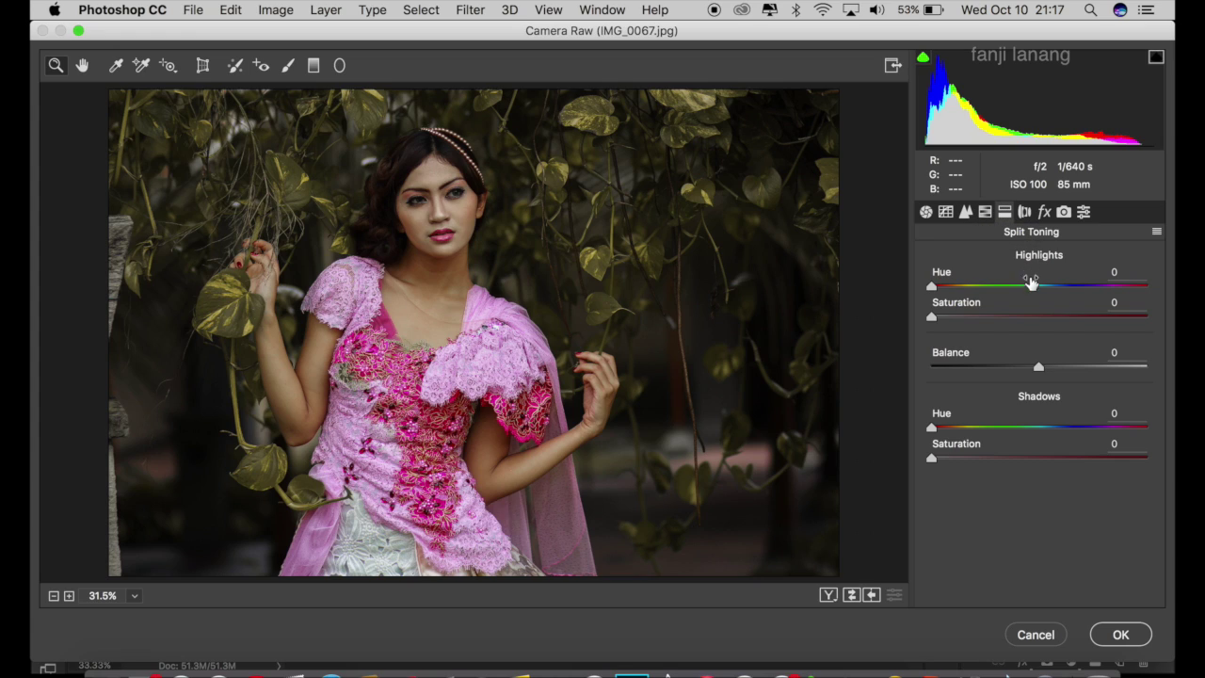
left_click_drag(1063, 285, 1064, 292)
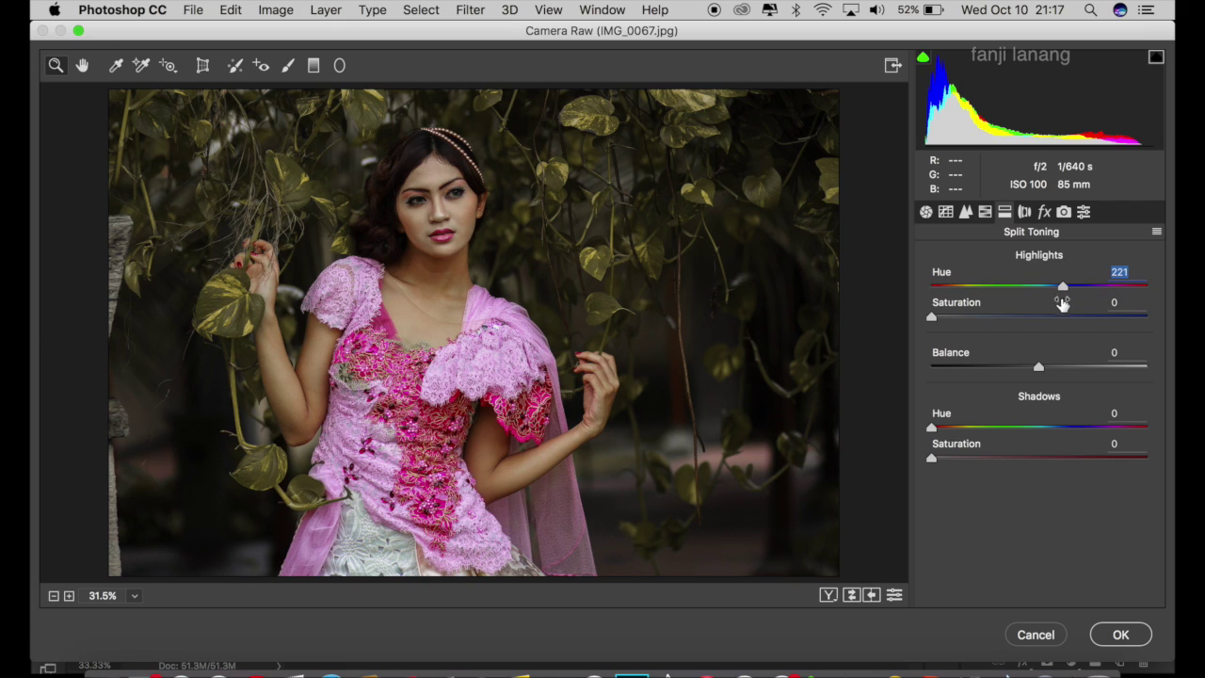
left_click_drag(974, 320, 987, 336)
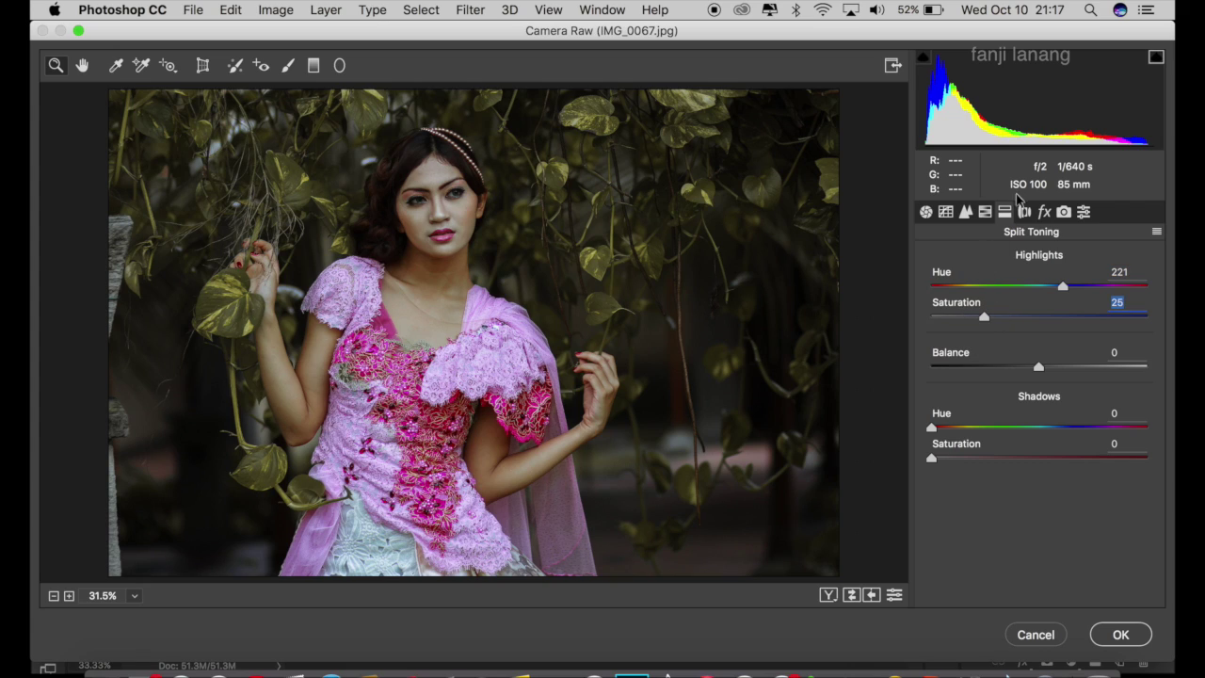
Darken the photo's edges with a lens vignetting amount of -35 and a midpoint of 20
left_click(1025, 212)
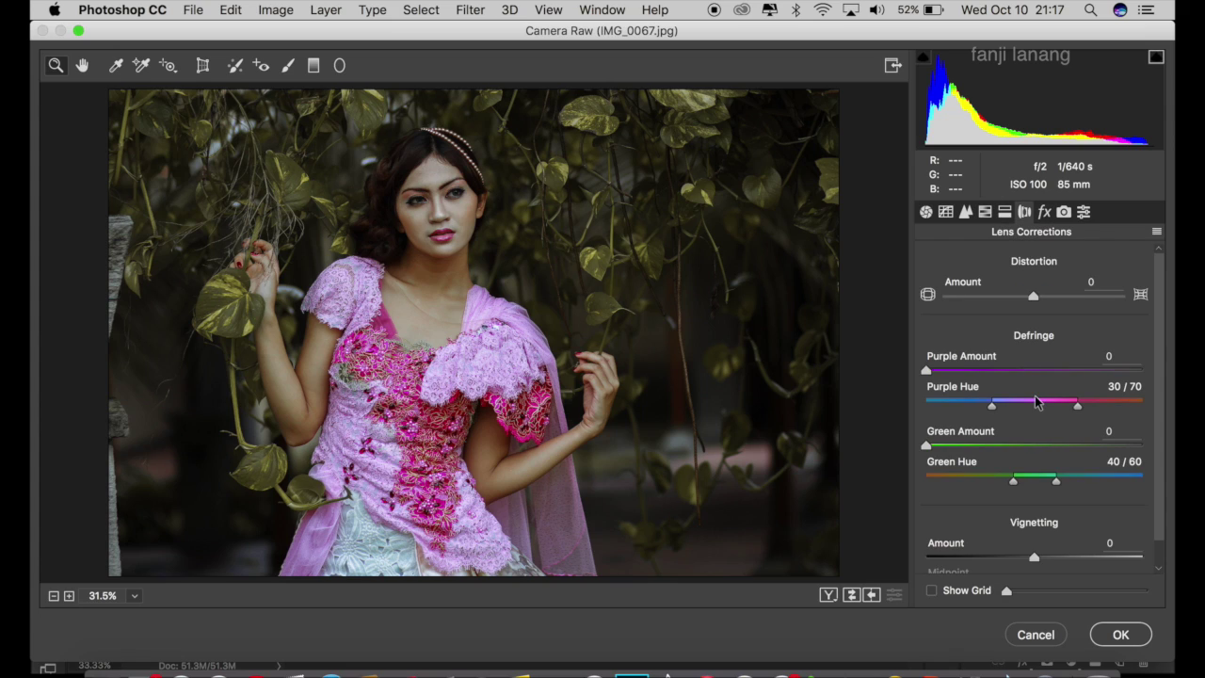
left_click(992, 560)
left_click_drag(993, 565, 970, 567)
scroll(1143, 546, "down", 1)
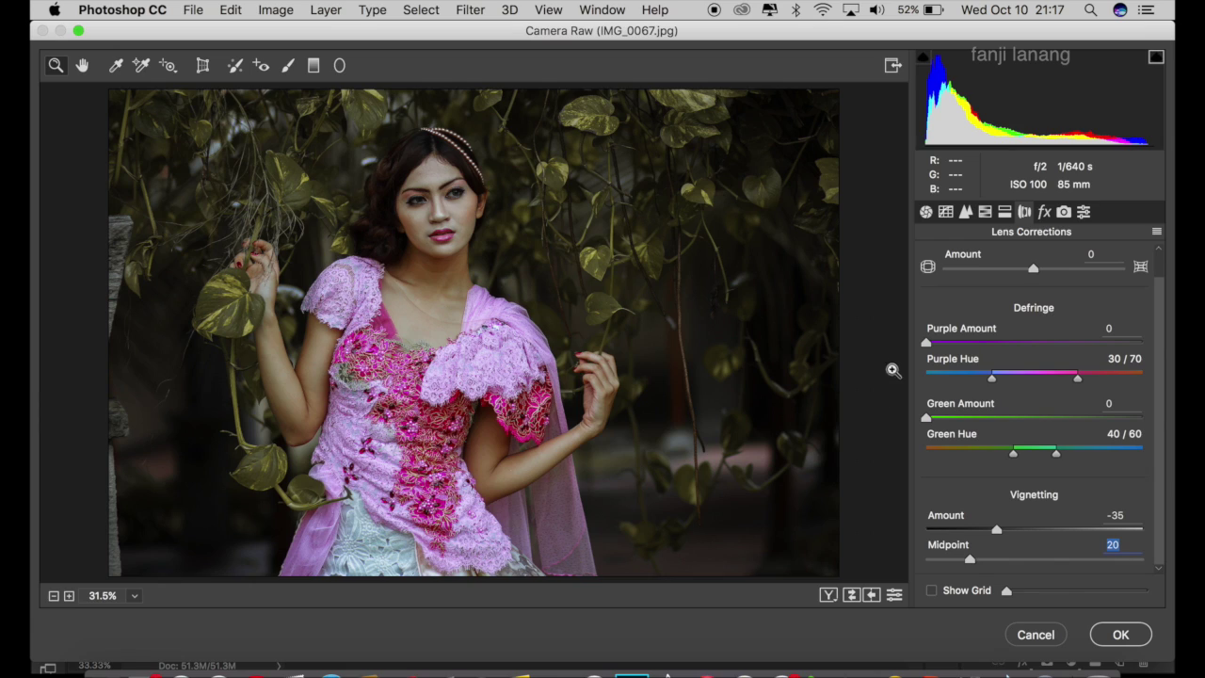
Calibrate the camera primaries: Red saturation -15, Green hue -15 and saturation +26, Blue hue -10 and saturation -30
left_click(1044, 213)
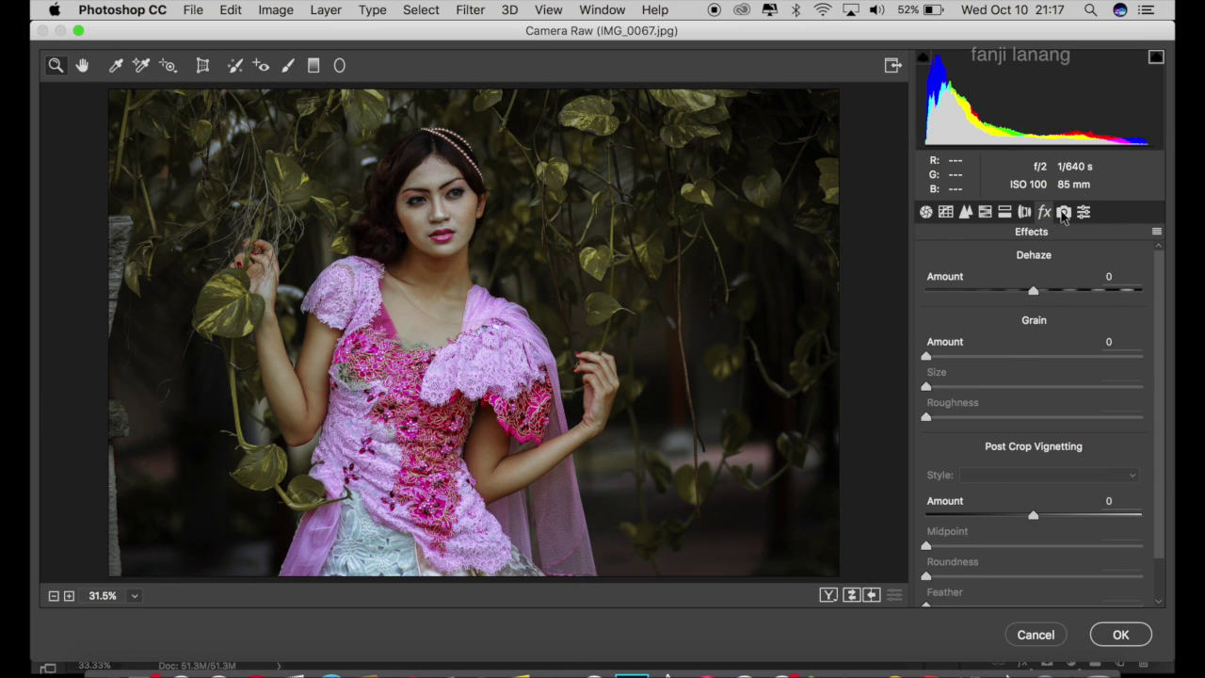
left_click(1063, 212)
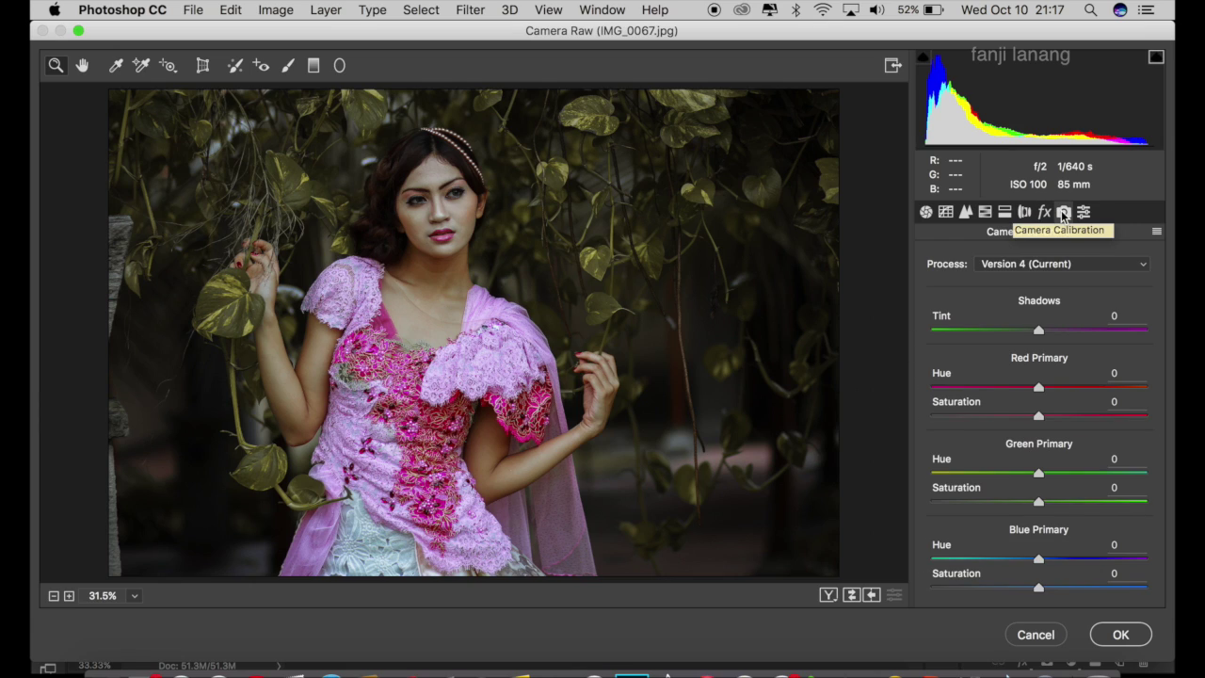
left_click(1023, 418)
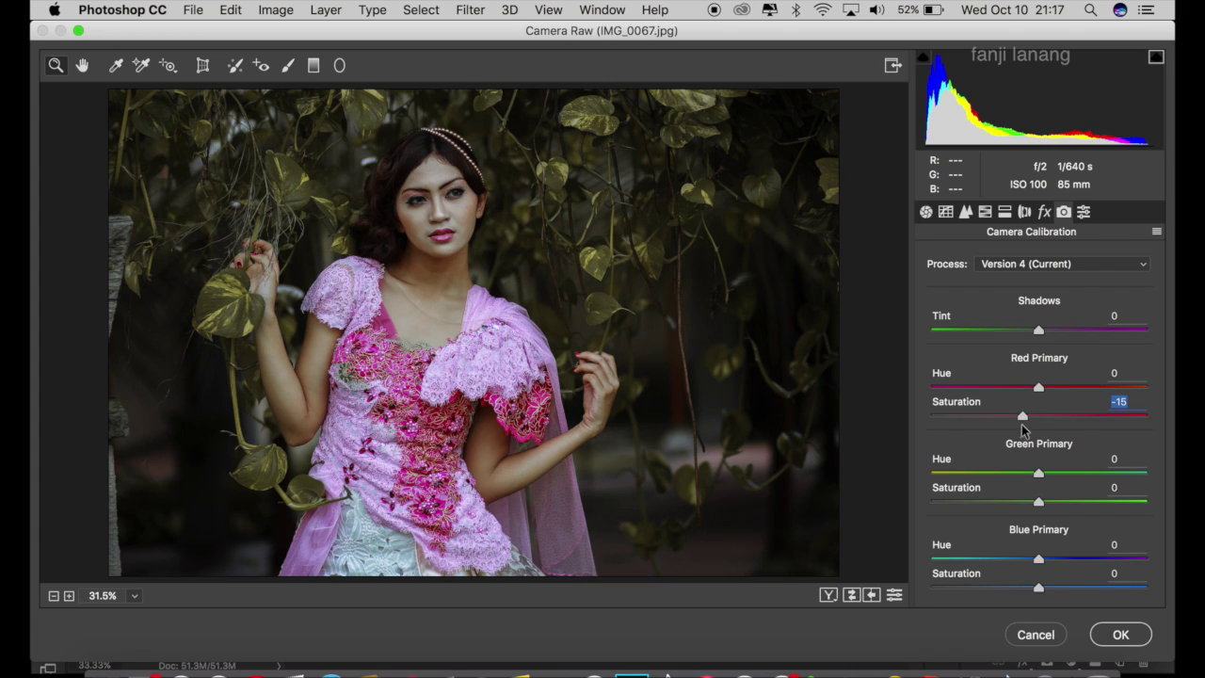
left_click_drag(1036, 476, 1068, 508)
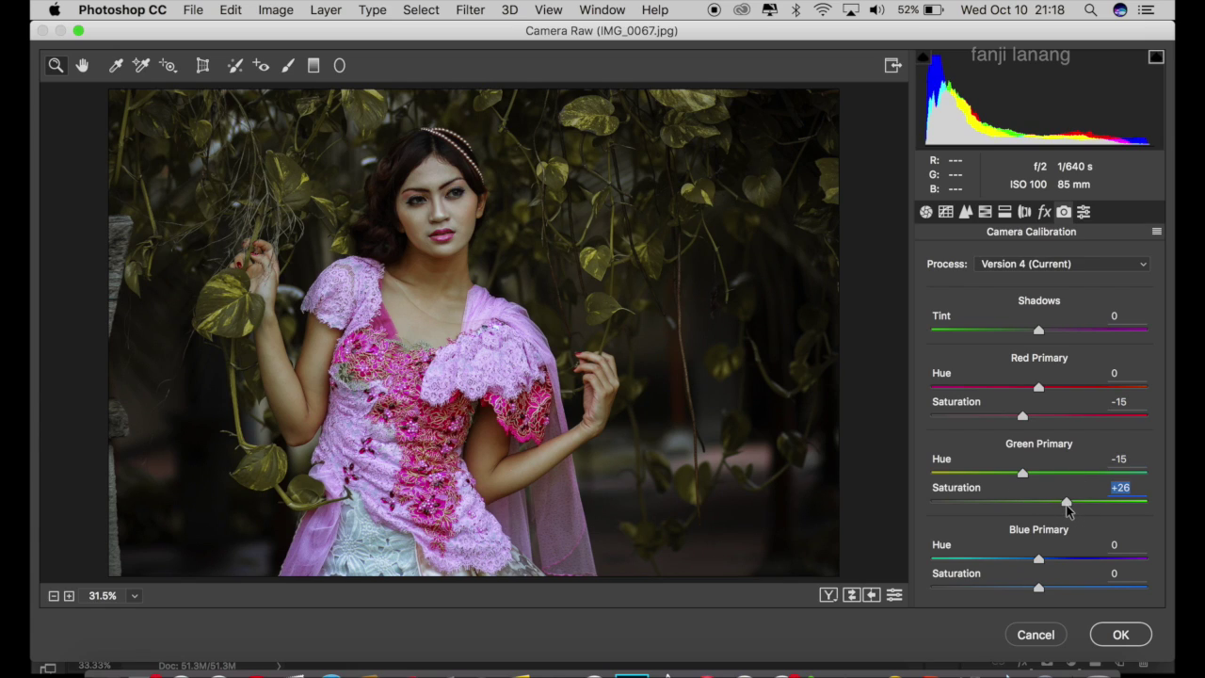
left_click_drag(1028, 559, 1006, 592)
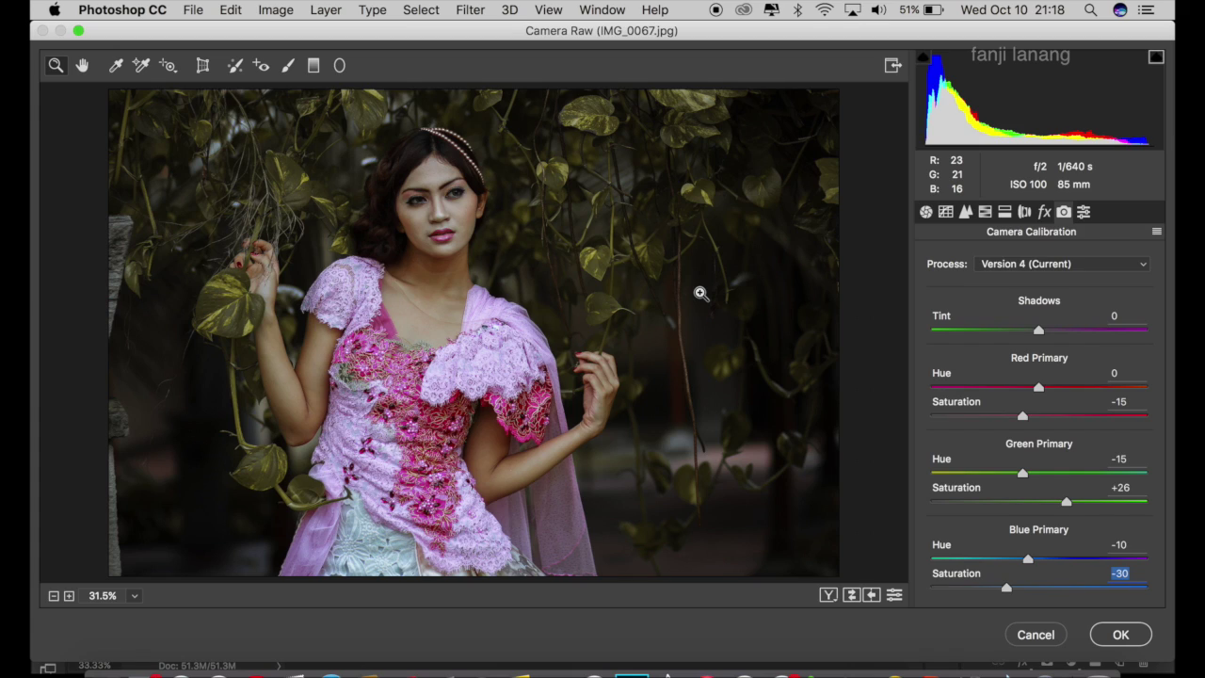
Compare the photo before and after side by side and apply the Camera Raw adjustments
left_click(829, 595)
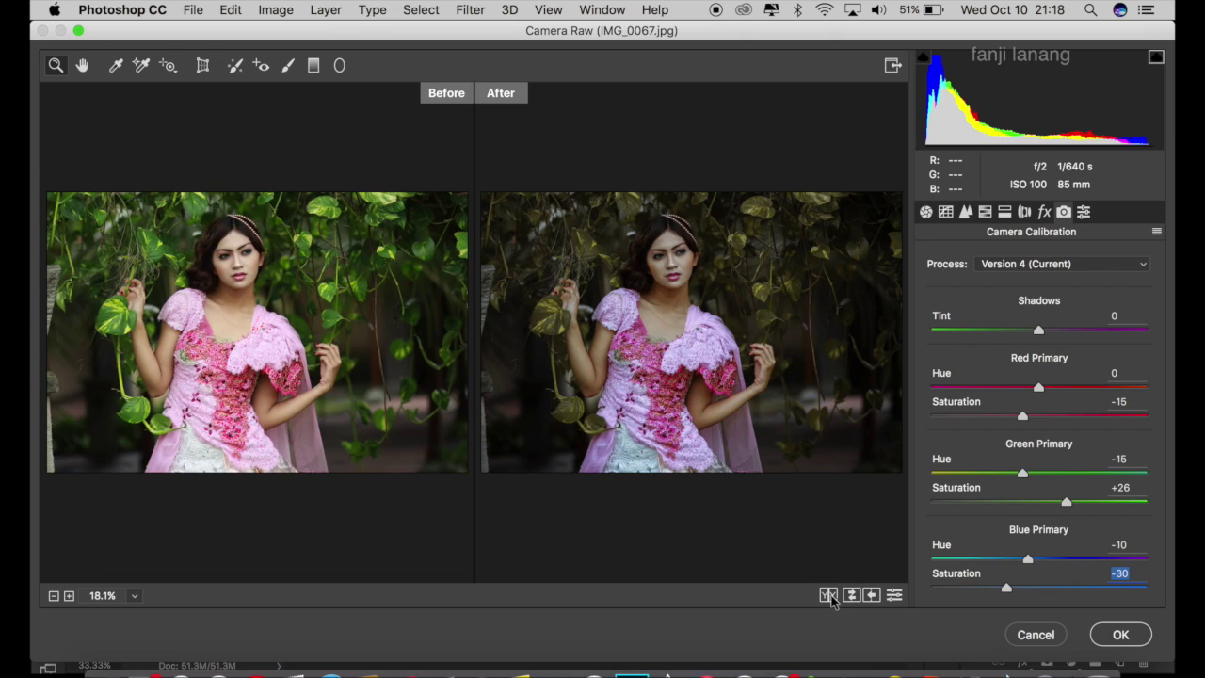
left_click(1129, 635)
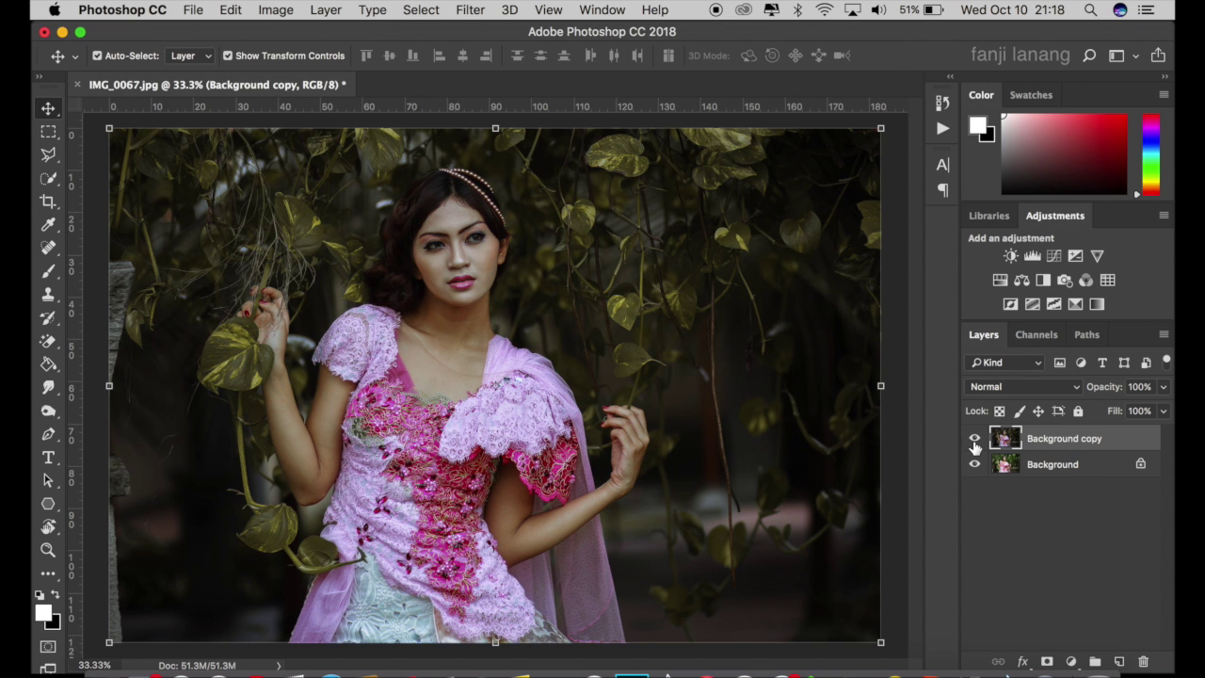
Compare the graded layer with the original by hiding and showing the Background copy layer
left_click(975, 441)
left_click(974, 441)
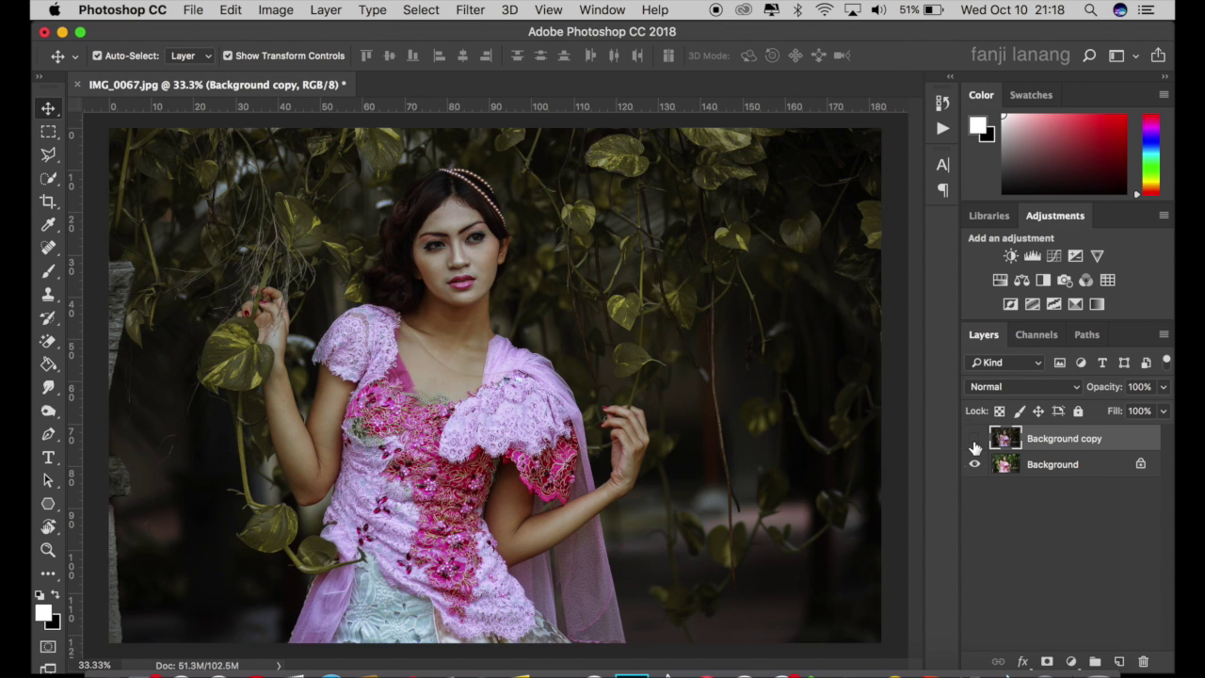
left_click(974, 440)
left_click(974, 439)
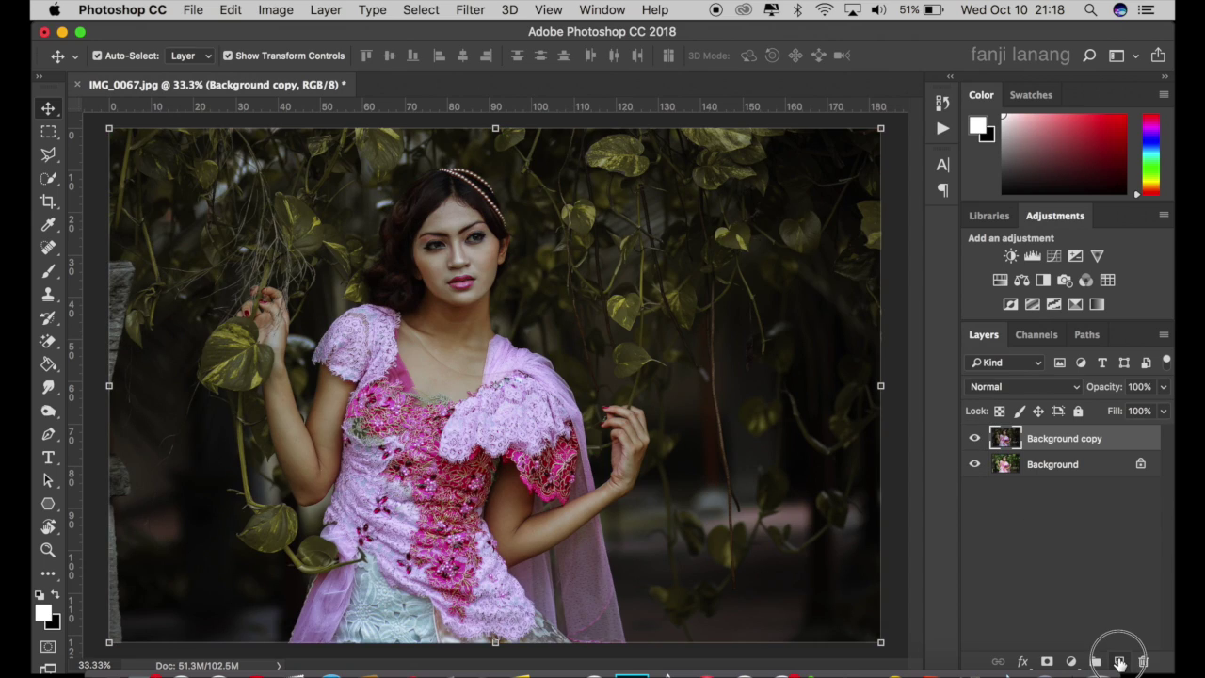
Add a new layer and ready the Brush tool with the round logo tip at a size of 300 px
left_click(1119, 663)
left_click(49, 273)
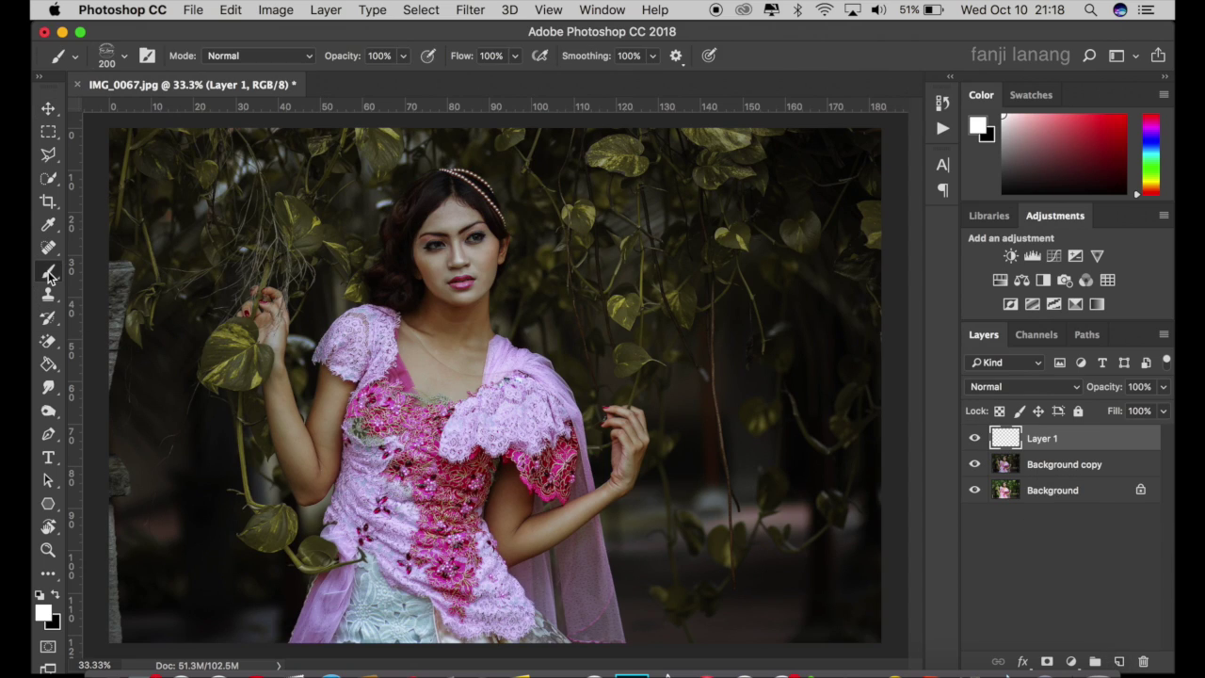
left_click(124, 56)
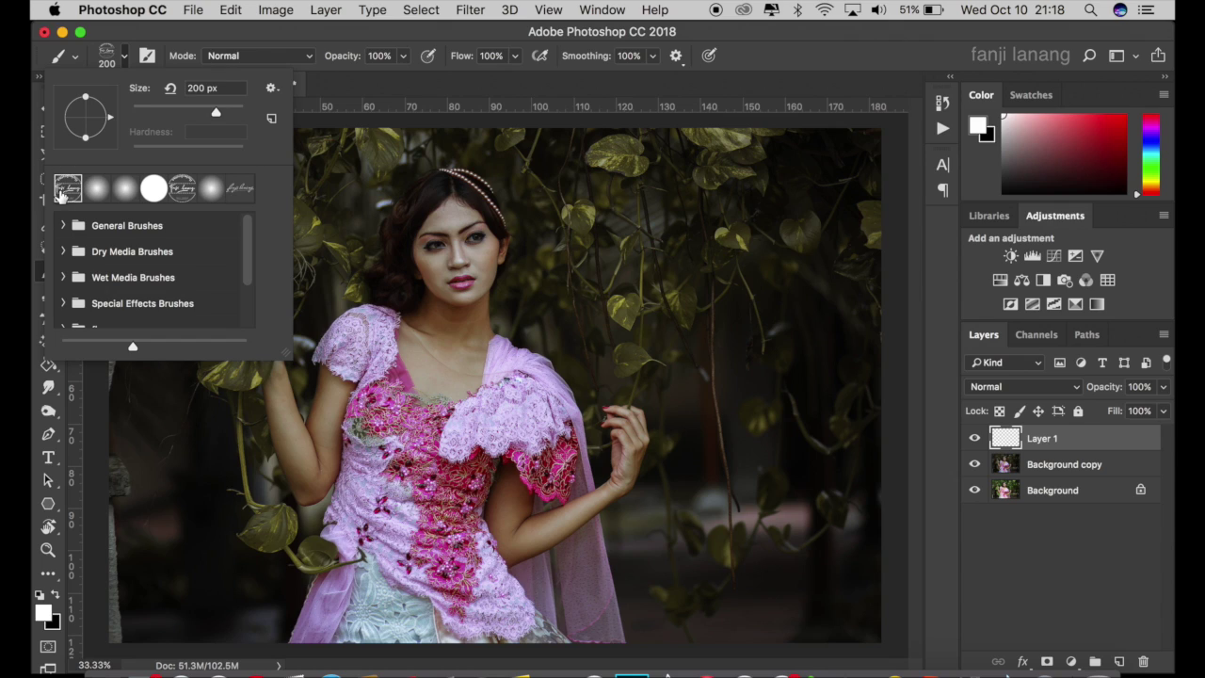
left_click(847, 40)
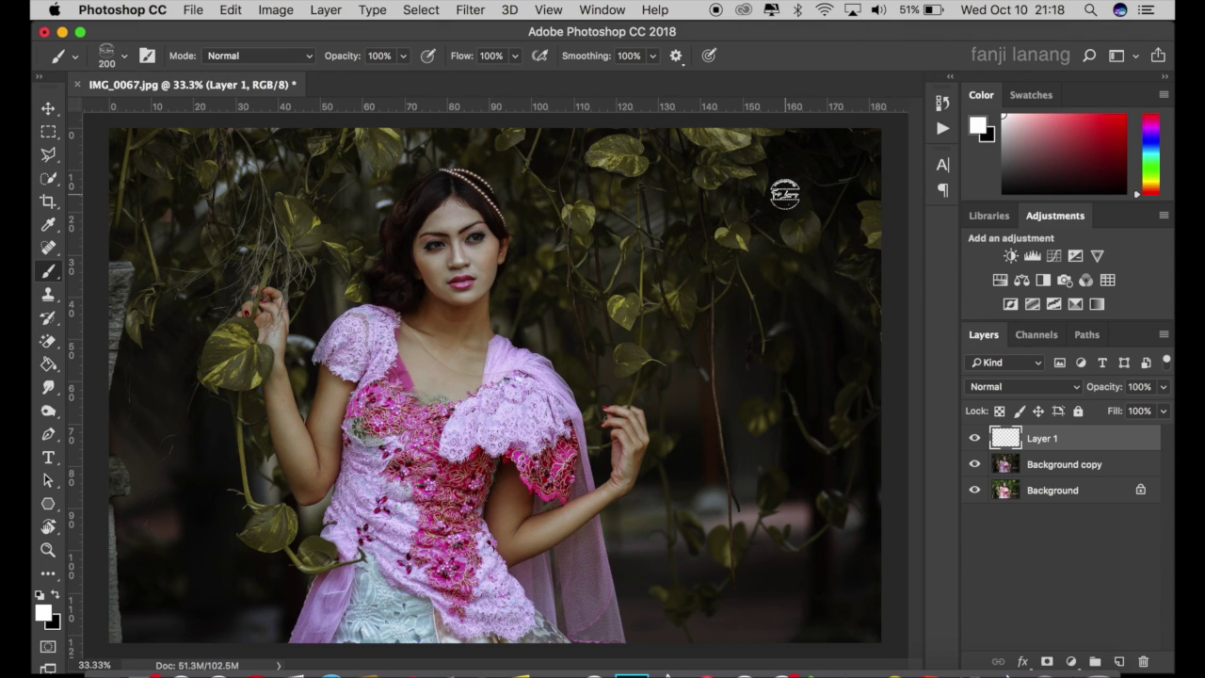
key("bracketright")
key("bracketright")
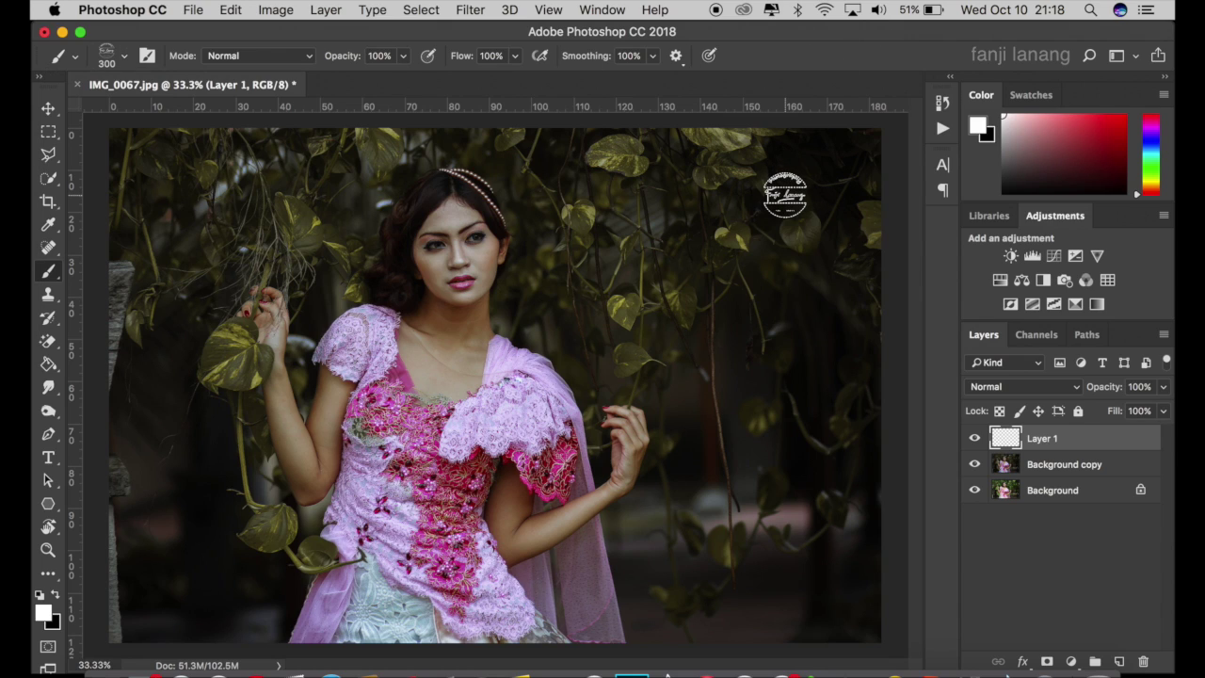
key("bracketright")
key("bracketleft")
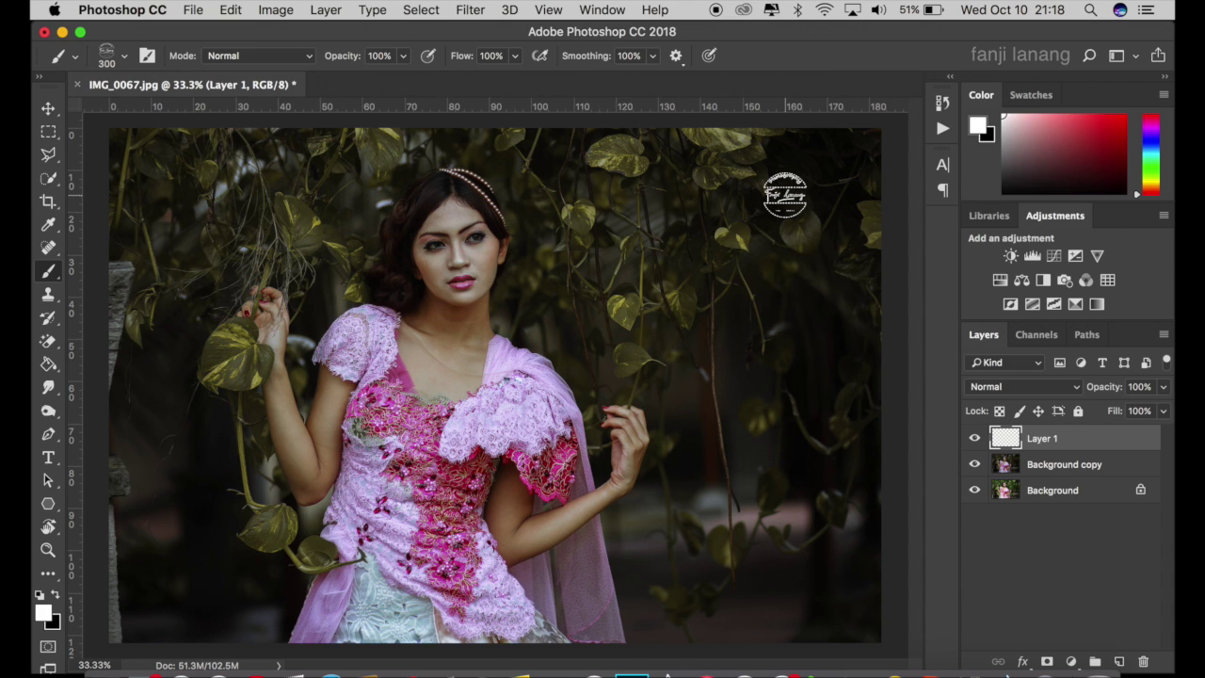